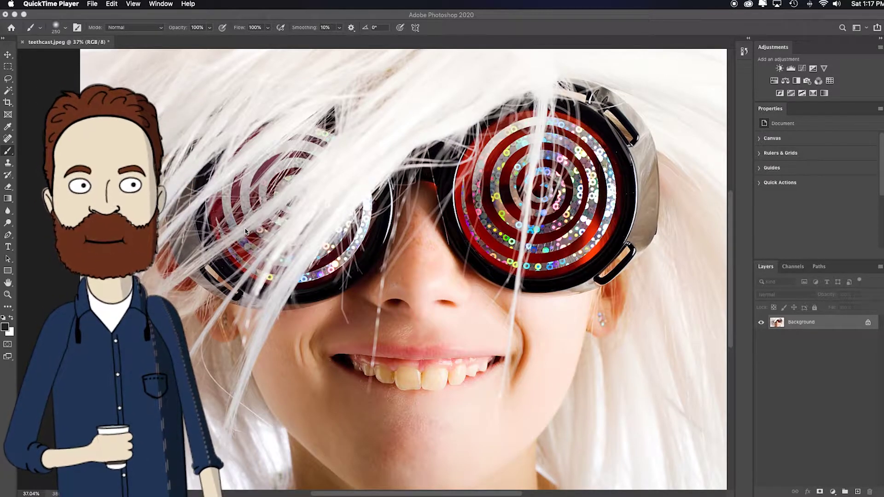
- Zoom in to about 120% on the lips so the yellow teeth fill the view
key("super+space")
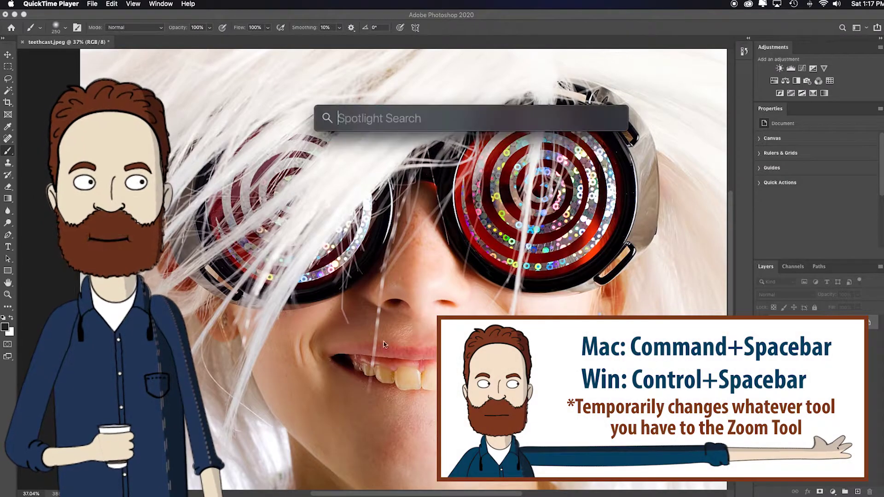
key("Escape")
left_click_drag(385, 345, 415, 289)
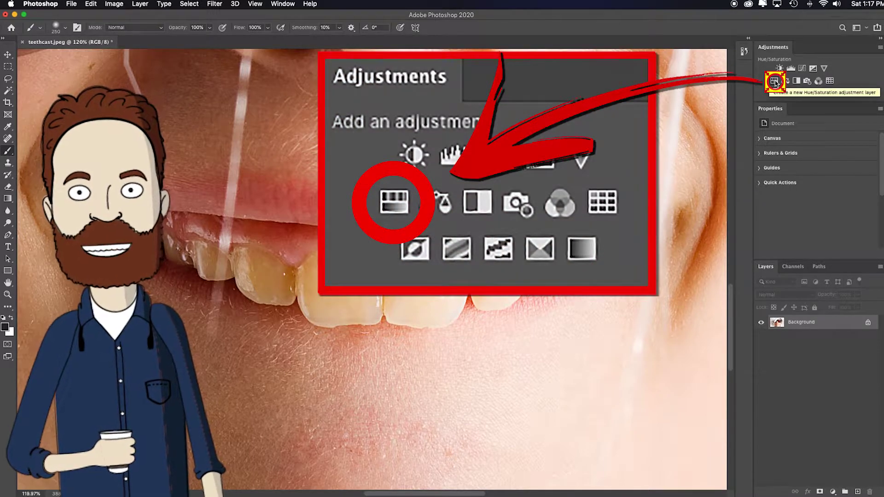
- Add a Hue/Saturation adjustment layer and target its Yellows range
left_click(775, 82)
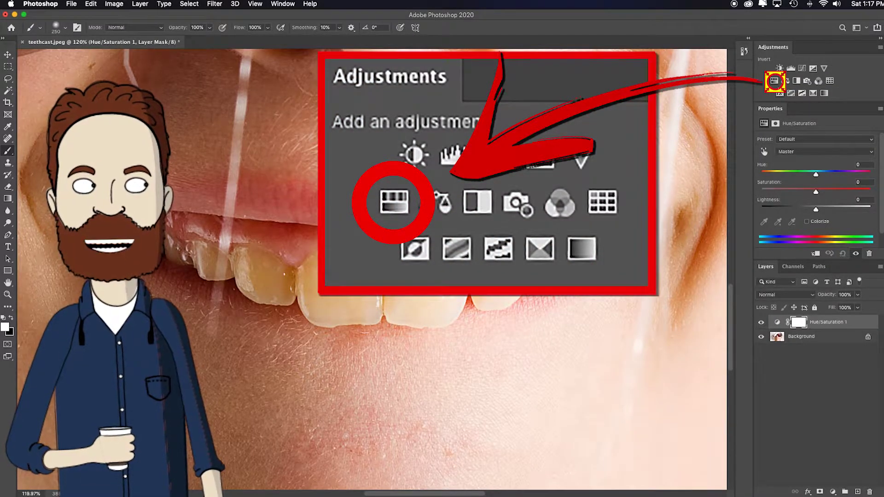
mouse_move(817, 194)
left_mouse_down()
mouse_move(741, 192)
mouse_move(818, 193)
left_mouse_up()
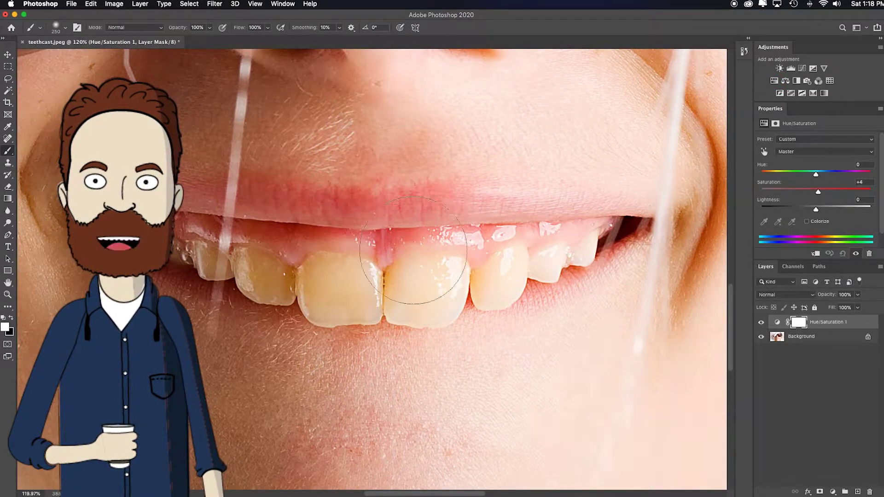
left_click(813, 153)
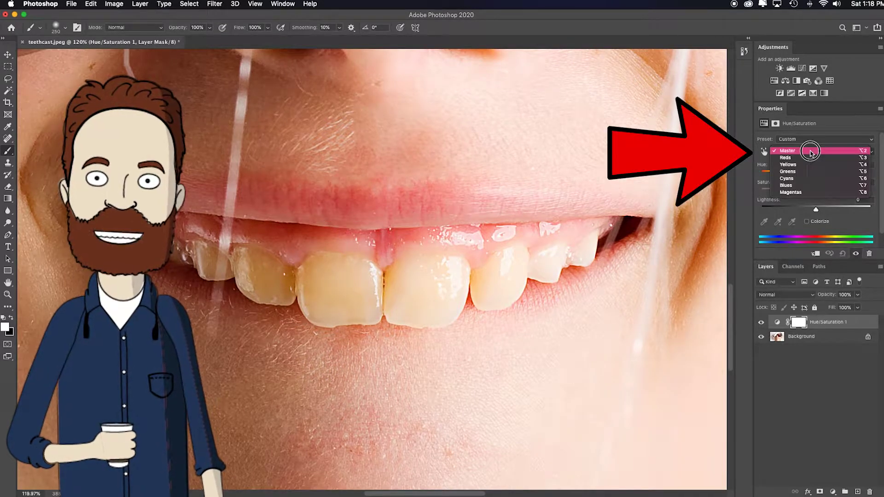
left_click(805, 165)
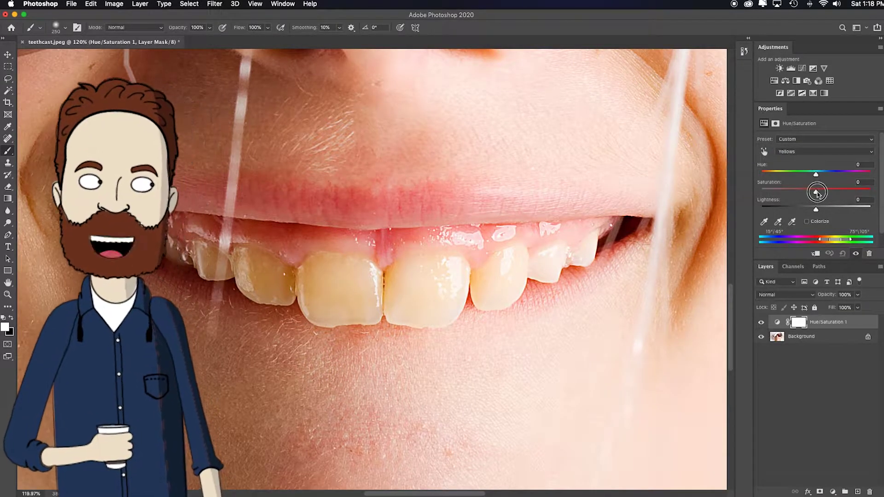
- Set Yellows saturation to -40 and lightness to +84, then fit the image on screen
left_click_drag(834, 192, 871, 192)
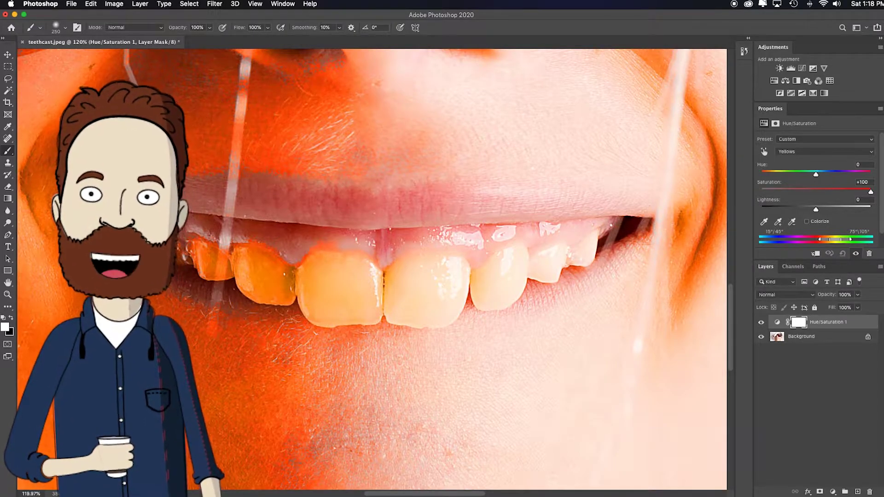
left_click_drag(871, 192, 820, 193)
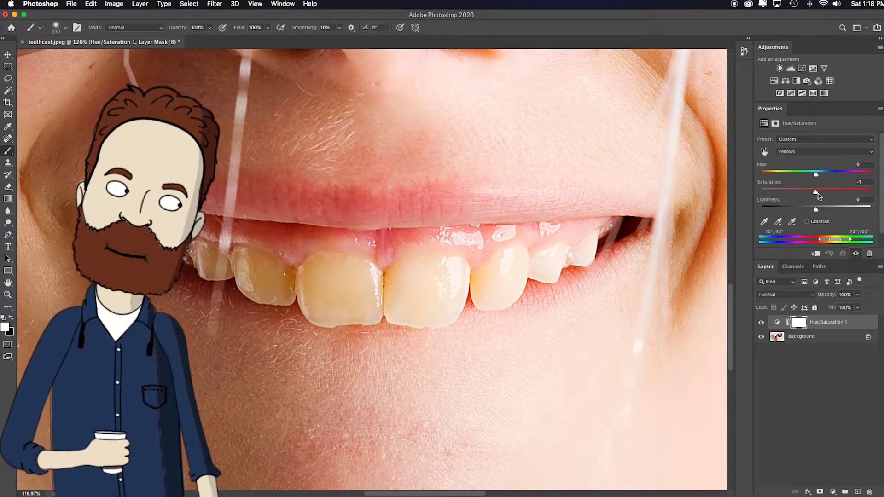
left_click_drag(815, 192, 758, 191)
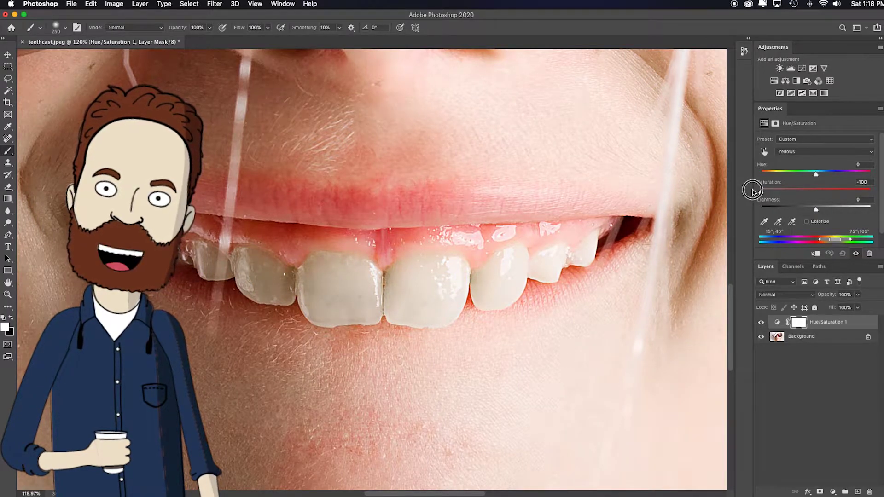
left_click_drag(755, 190, 798, 191)
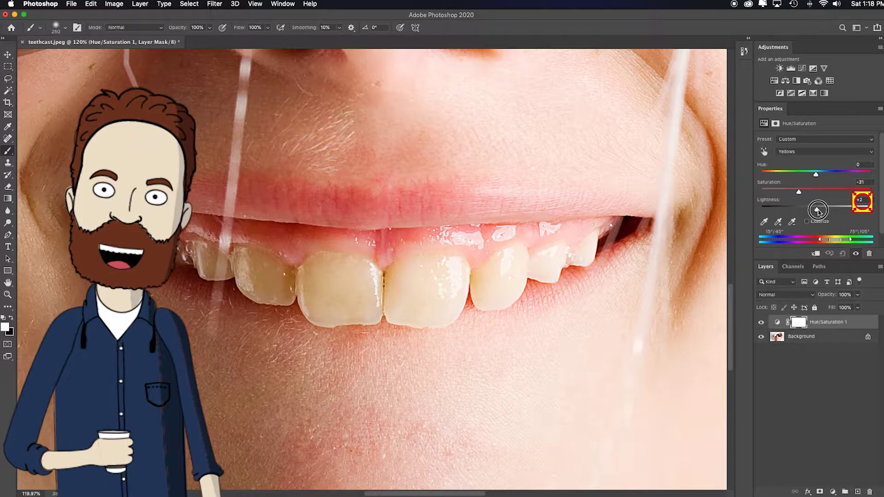
mouse_move(847, 212)
left_mouse_down()
mouse_move(881, 212)
mouse_move(858, 211)
left_mouse_up()
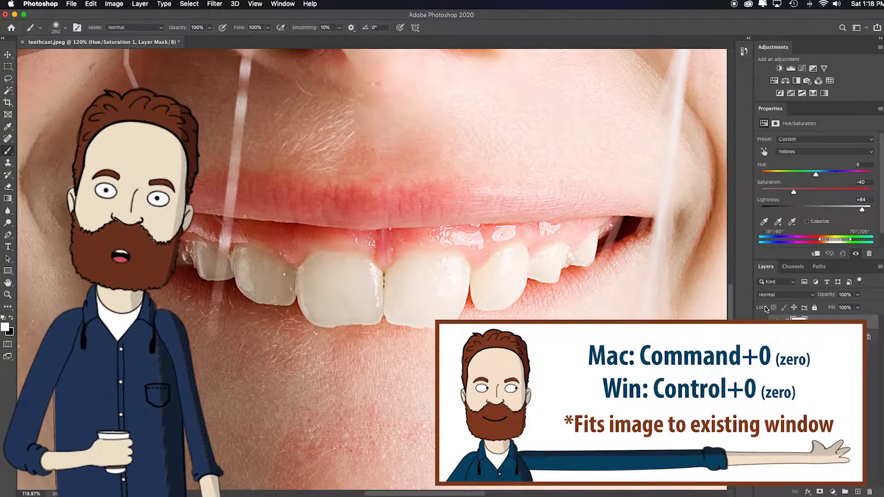
key("super+0")
- Toggle Hue/Saturation 1's visibility repeatedly to compare before and after, ending with it visible
left_click(762, 324)
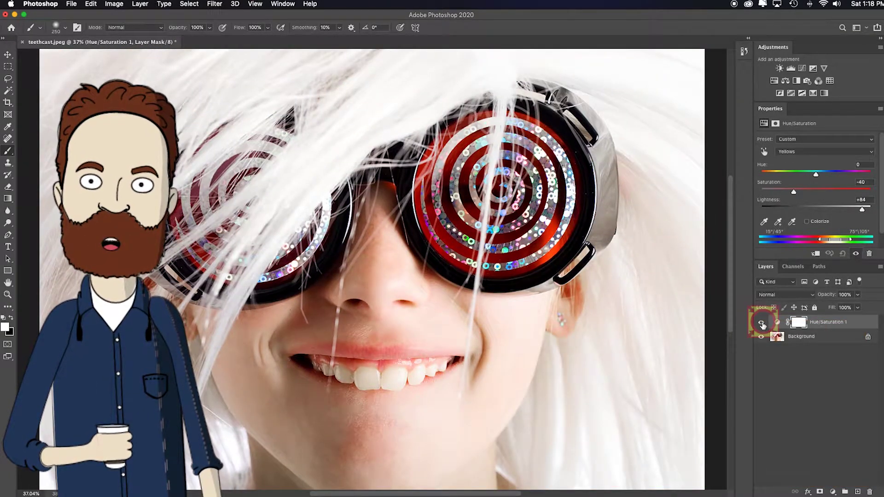
left_click(762, 325)
left_click(762, 325)
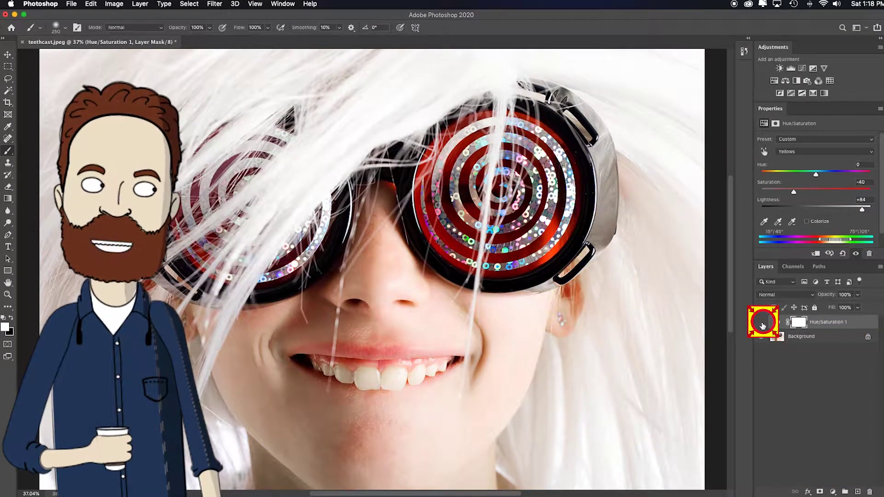
left_click(762, 325)
left_click(762, 325)
left_click(762, 325)
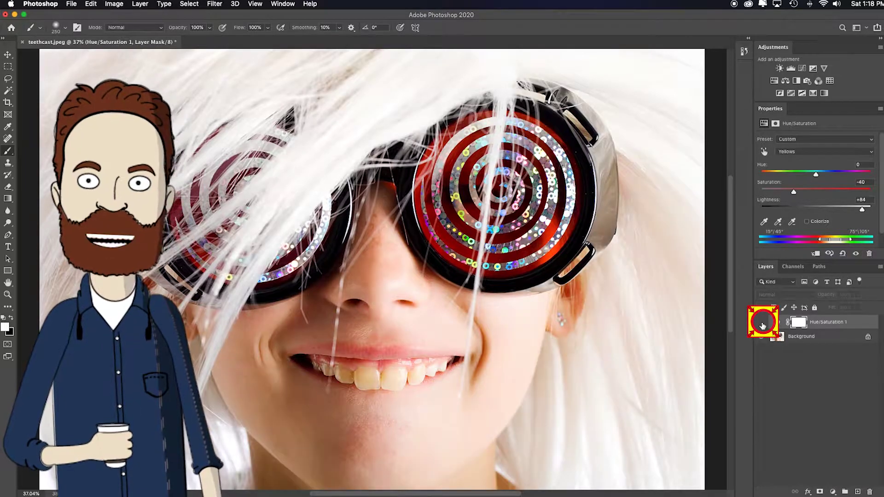
left_click(762, 325)
left_click(762, 324)
left_click(762, 324)
left_click(763, 325)
left_click(762, 324)
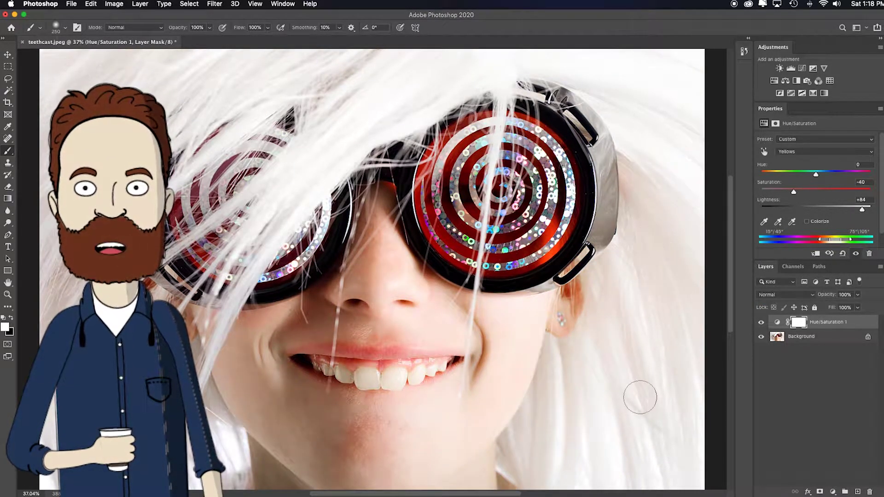
left_click(762, 325)
left_click(763, 325)
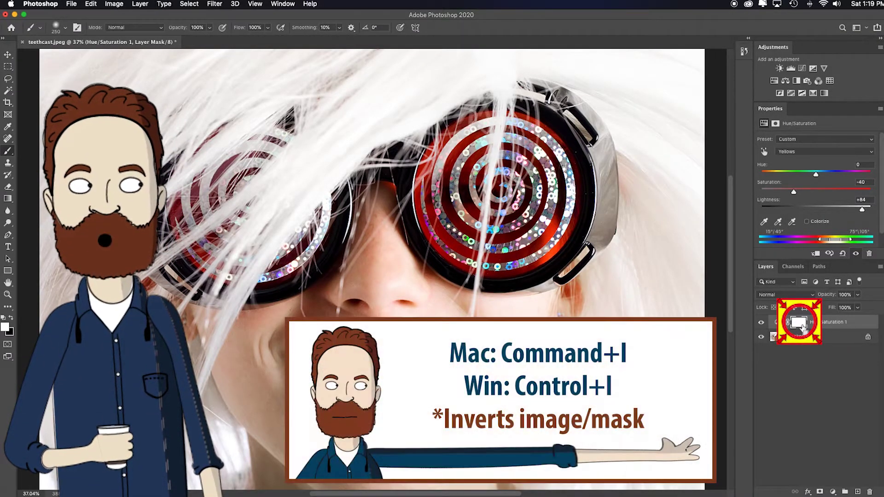
- Invert the layer mask to black and paint white over the teeth with a small brush
key("super+i")
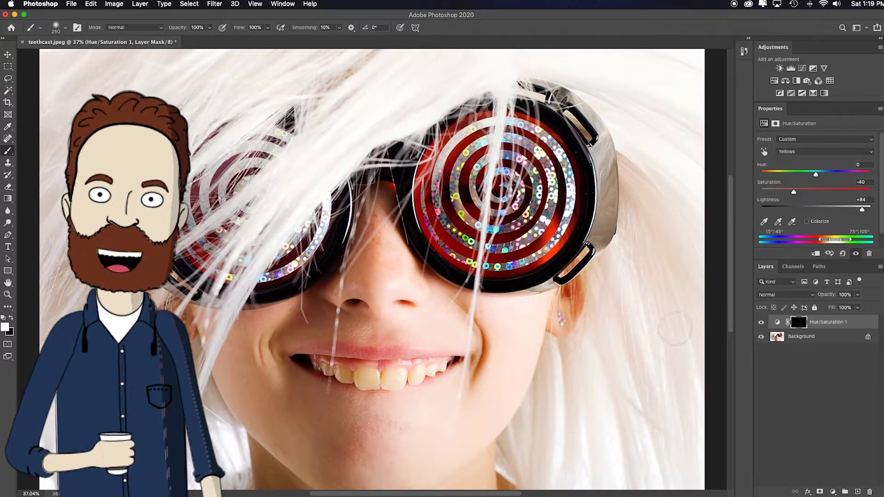
key("b")
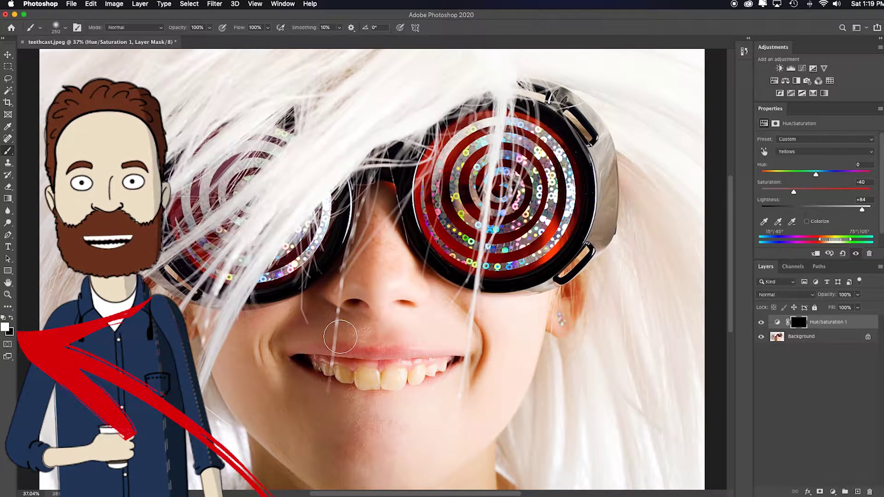
key("bracketleft")
key("bracketleft")
key("bracketleft")
key("bracketleft")
key("bracketleft")
key("bracketleft")
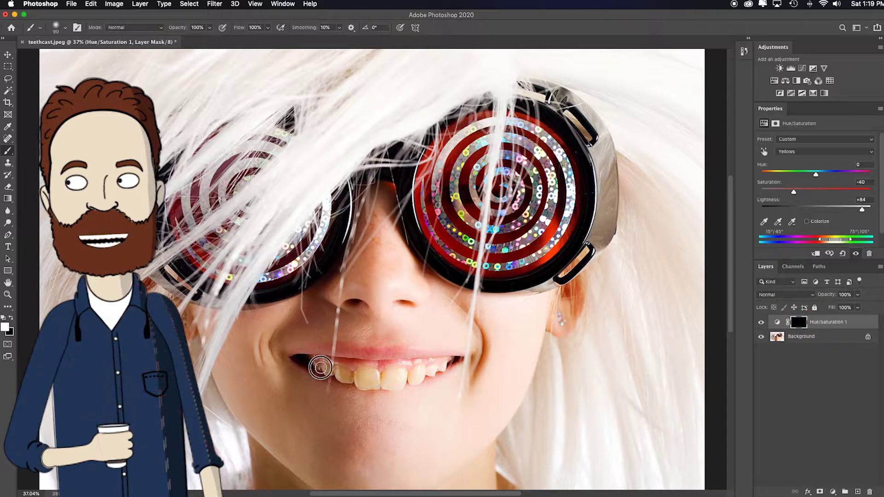
mouse_move(321, 368)
left_mouse_down()
mouse_move(348, 378)
mouse_move(374, 373)
mouse_move(361, 382)
mouse_move(374, 384)
mouse_move(404, 375)
mouse_move(392, 372)
mouse_move(410, 369)
mouse_move(416, 379)
mouse_move(441, 367)
mouse_move(320, 367)
mouse_move(386, 364)
left_mouse_up()
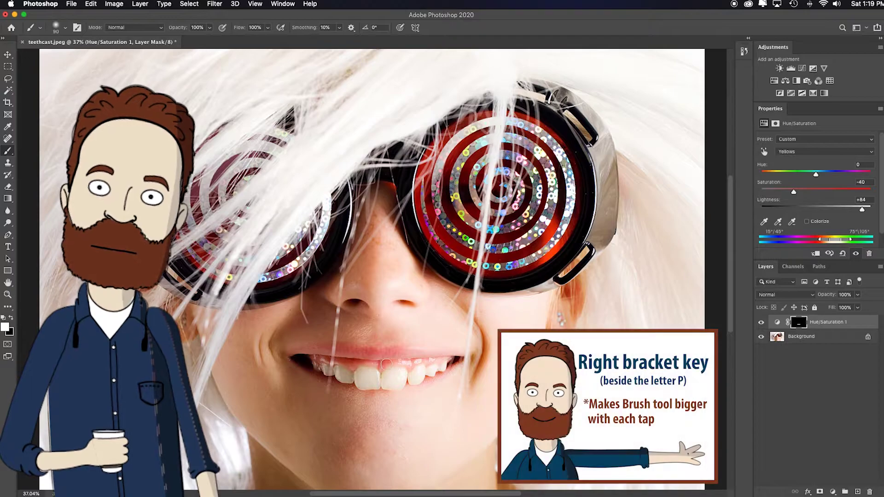
- Paint white over the tinted hair by the ear with a larger brush, then disable the mask
key("bracketright")
key("bracketright")
key("bracketright")
key("bracketright")
key("bracketright")
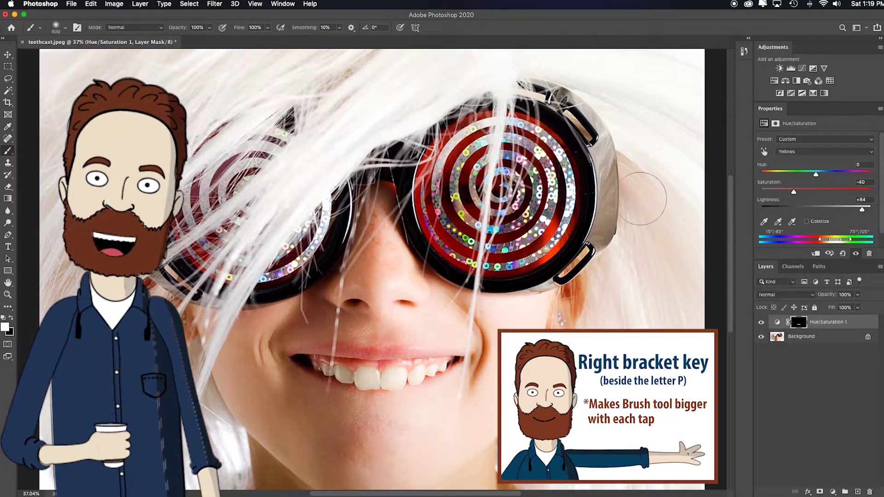
key("bracketright")
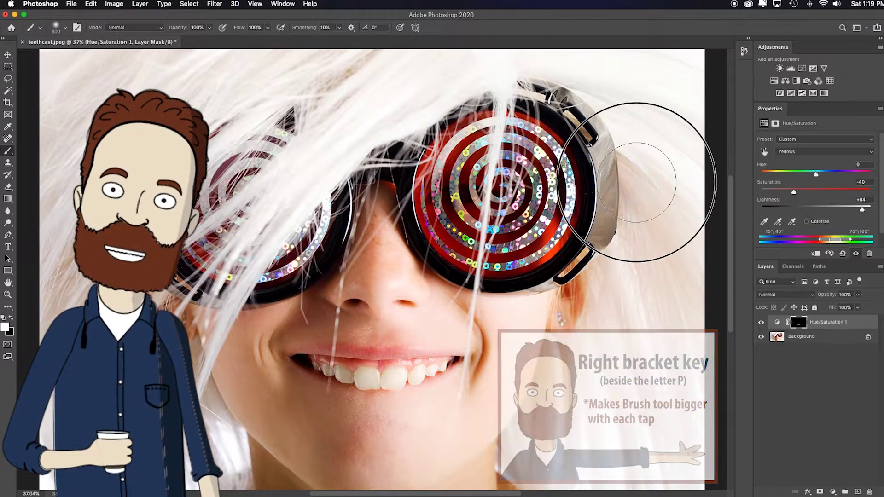
mouse_move(644, 277)
left_mouse_down()
mouse_move(622, 292)
mouse_move(573, 394)
mouse_move(636, 444)
left_mouse_up()
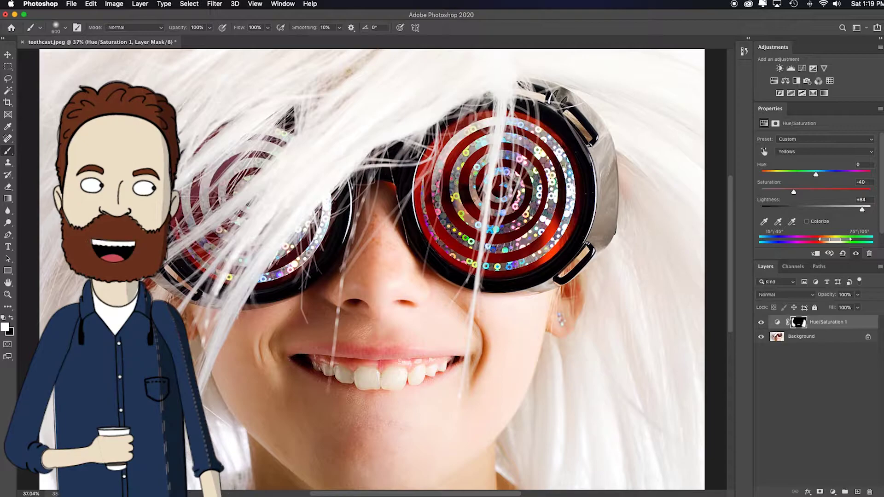
left_click(802, 324, "shift")
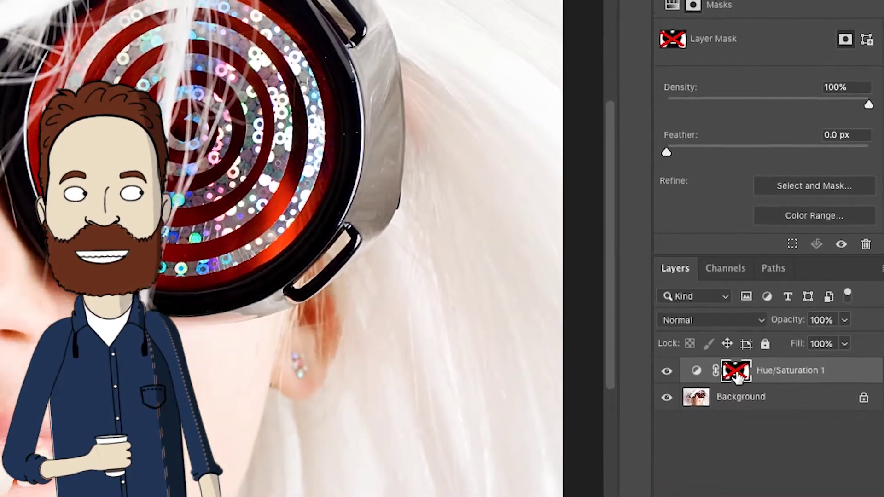
- Re-enable the Hue/Saturation 1 mask, toggle it off and on, and show it on the canvas
left_click(737, 375, "shift")
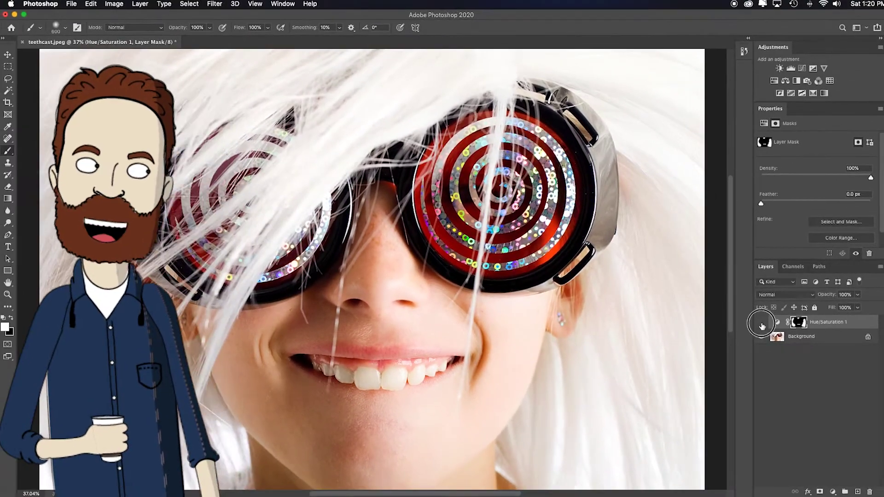
left_click(744, 331)
left_click(744, 331)
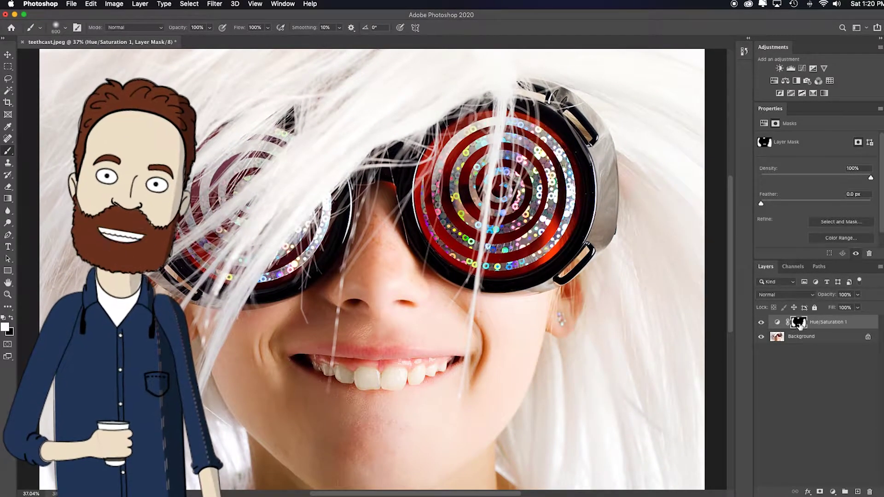
left_click(800, 324, "alt")
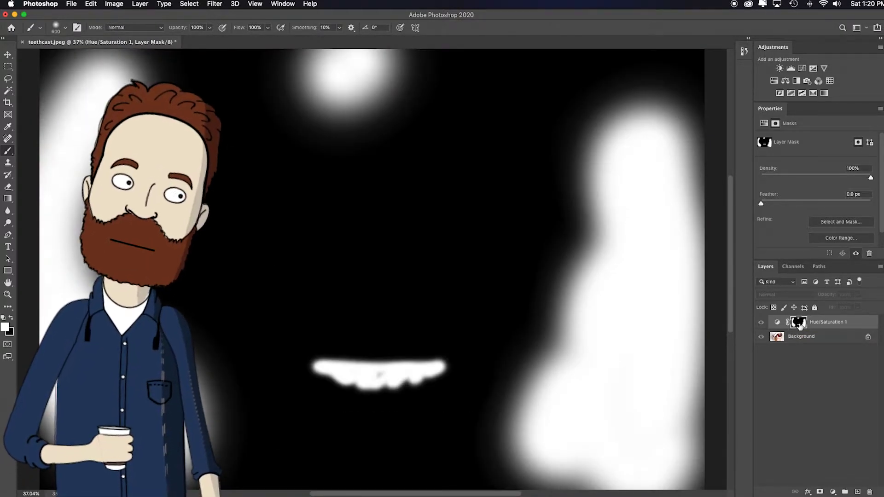
- Shrink the brush twice and switch the canvas from the mask back to the photo
key("bracketleft")
key("bracketleft")
key("bracketleft")
key("bracketleft")
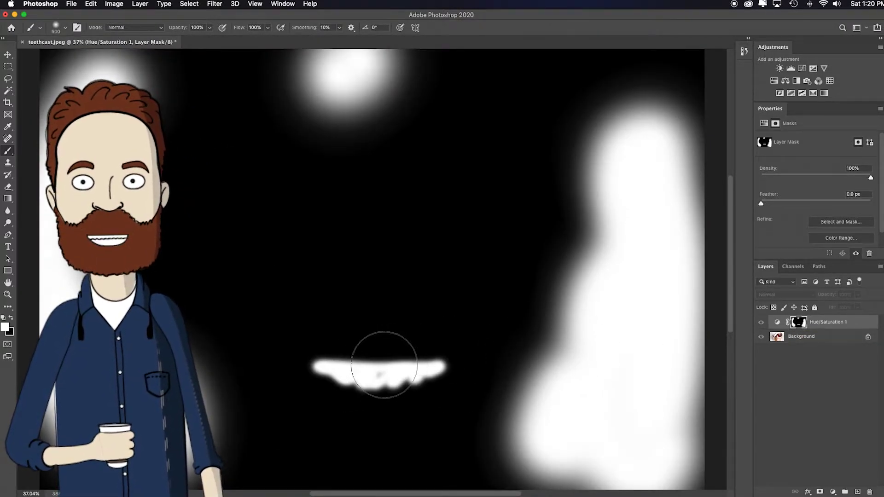
key("bracketleft")
key("bracketleft")
key("bracketleft")
key("bracketleft")
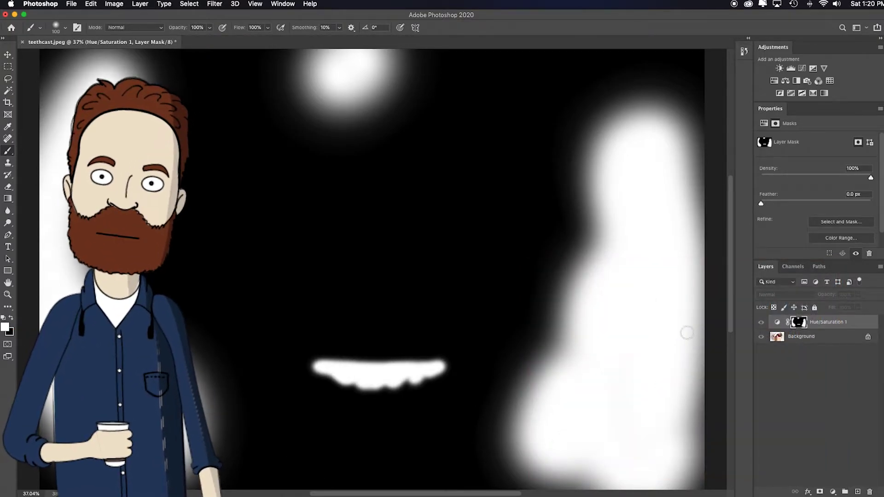
left_click(761, 324)
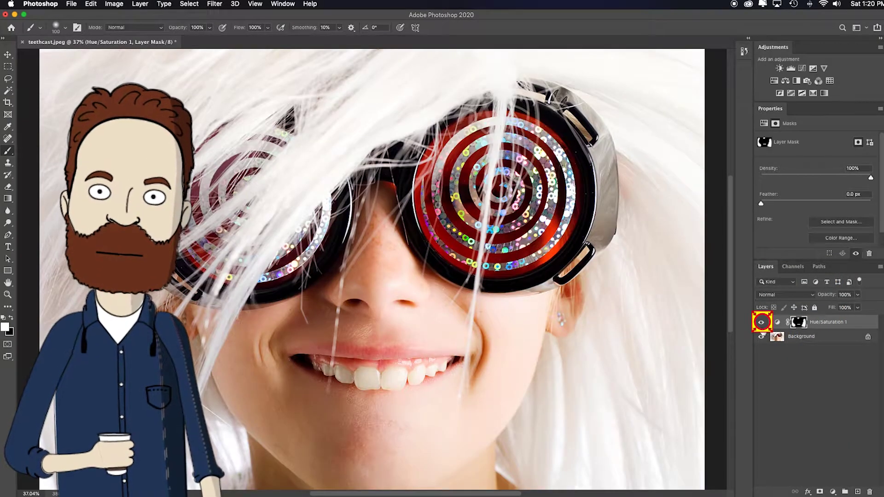